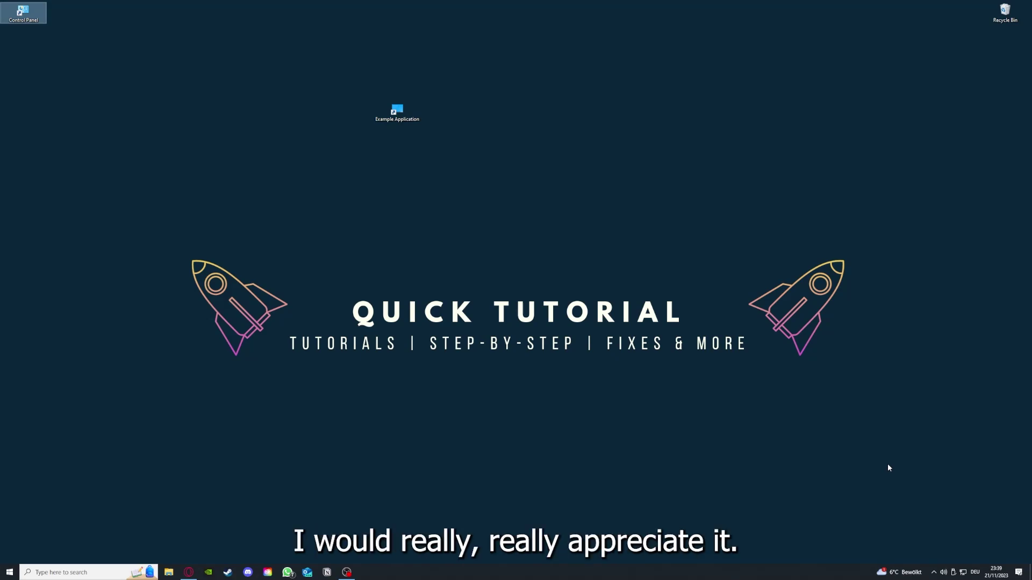
Drag-select the desktop area, launch the Example Application shortcut and close the Desktop folder window.
click(732, 387)
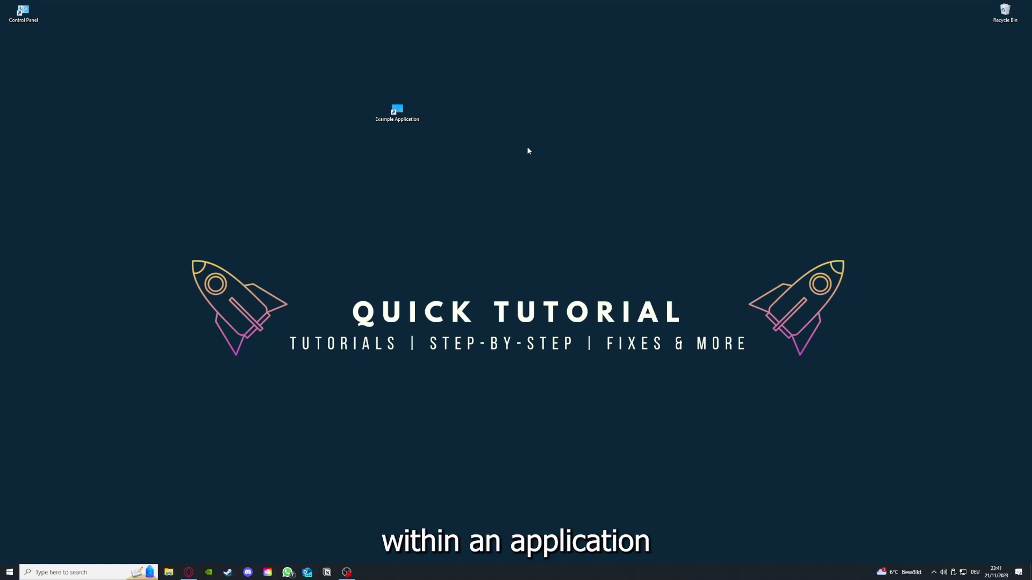
mouse_move(136, 200)
mouse_down()
mouse_move(178, 242)
mouse_move(872, 432)
mouse_up()
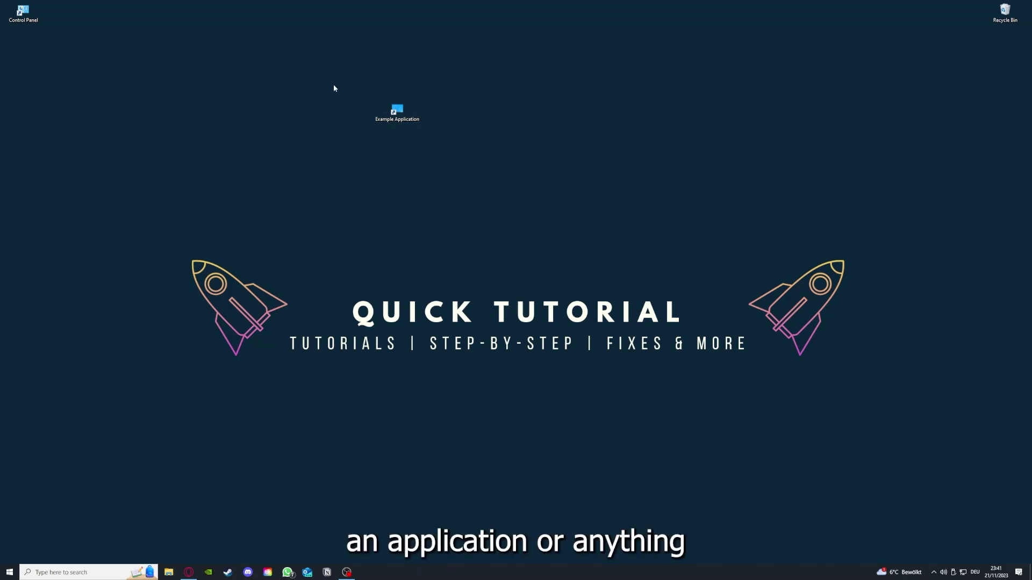
drag(135, 201, 855, 420)
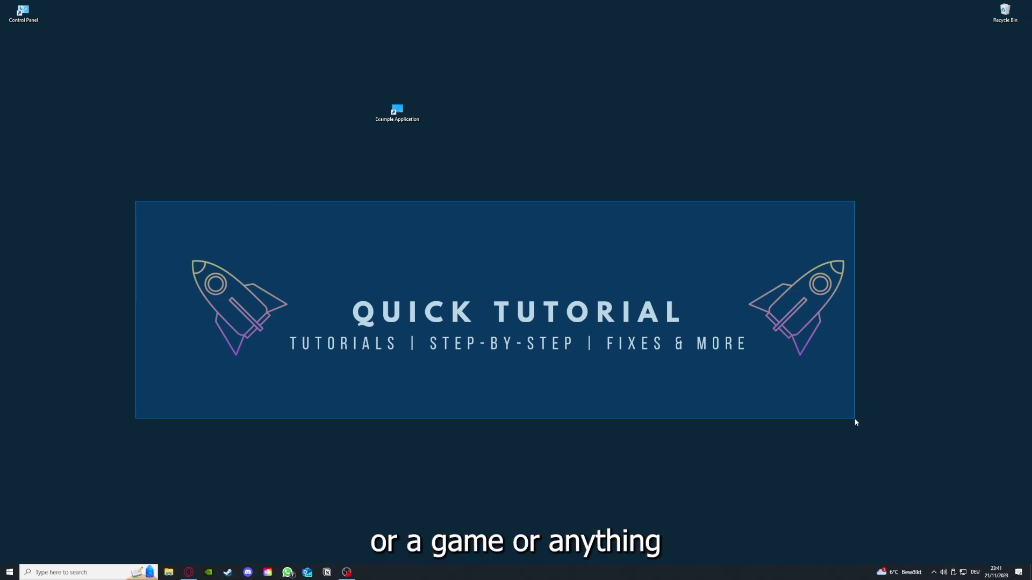
drag(855, 422, 872, 435)
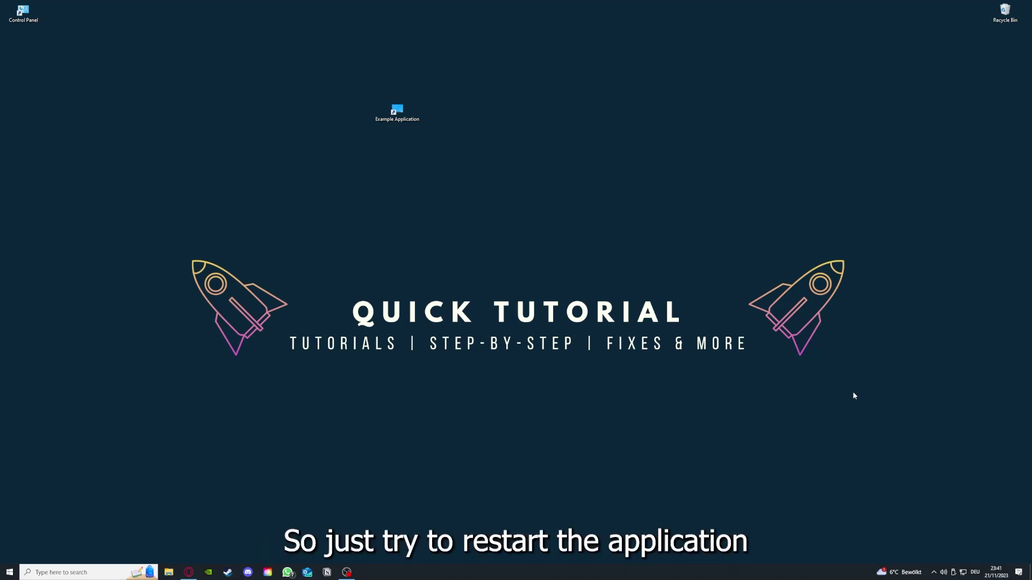
double_click(397, 113)
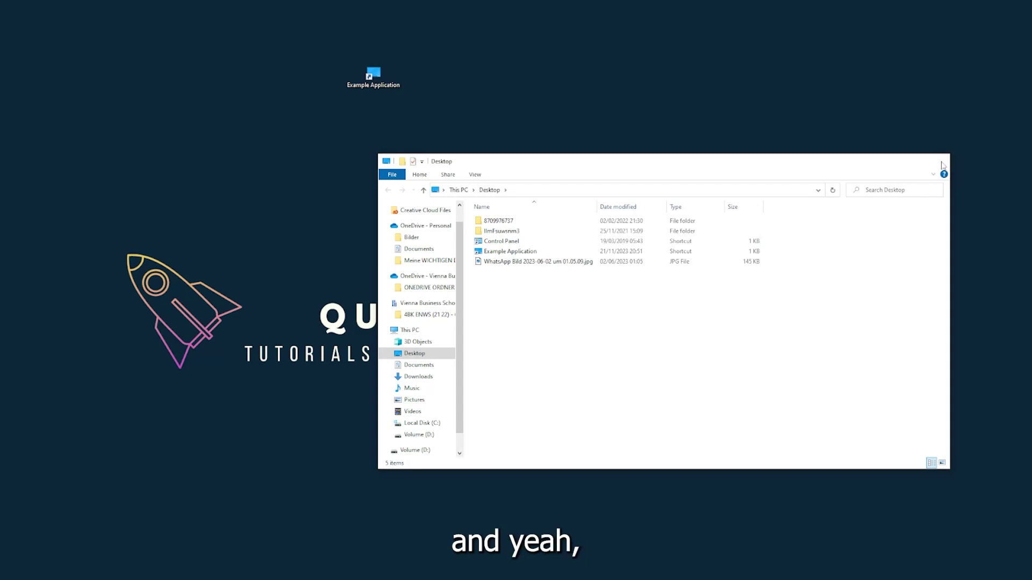
click(942, 165)
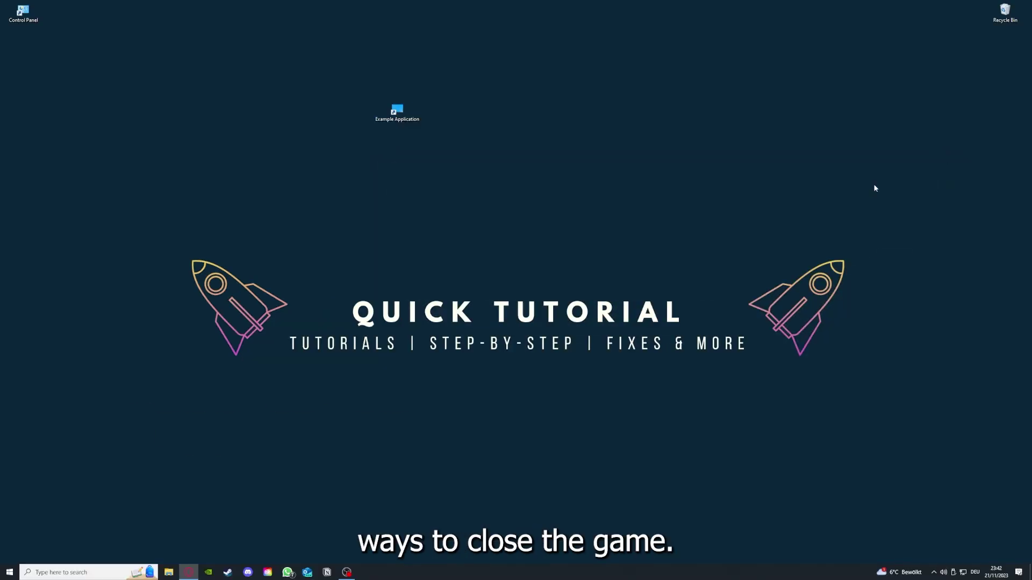
From the taskbar menu start Task Manager and end the Task Manager process itself.
right_click(386, 574)
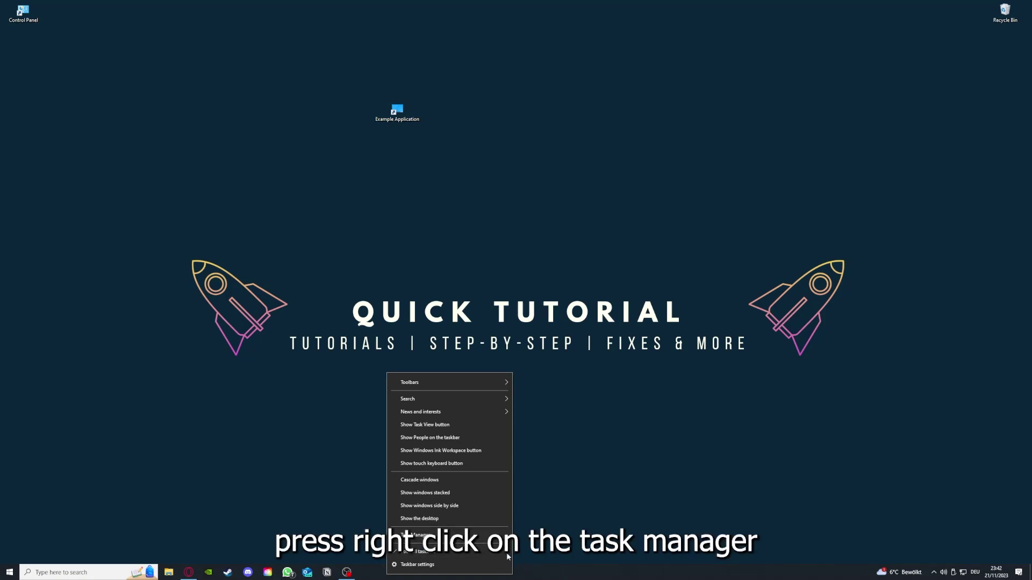
click(415, 534)
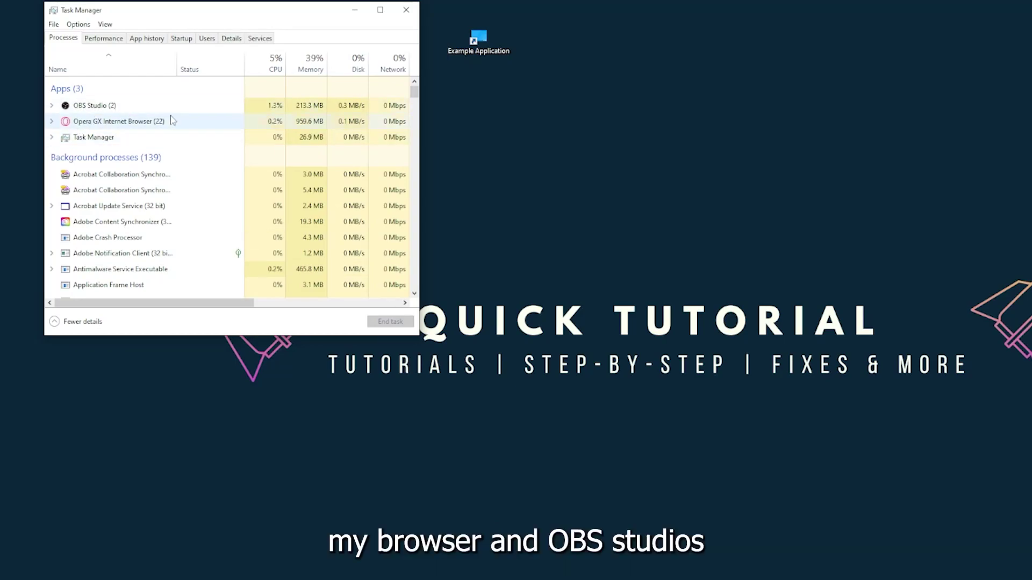
click(193, 140)
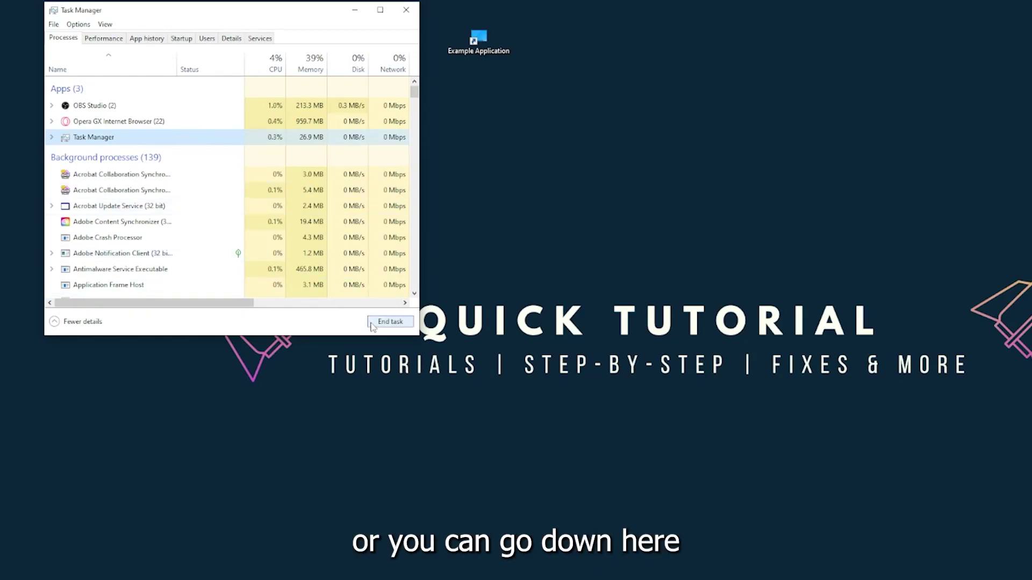
click(389, 321)
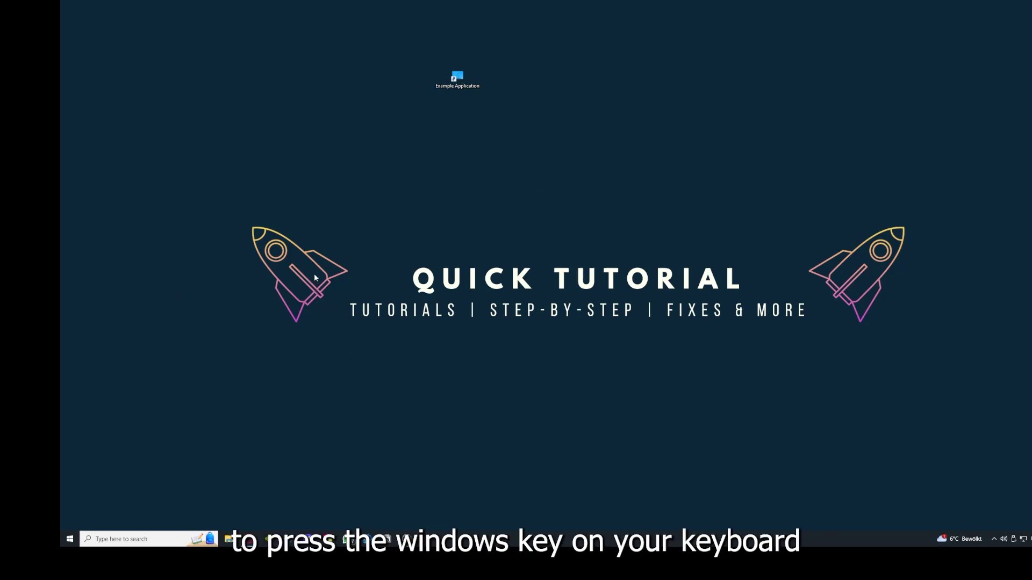
key(super)
key(super)
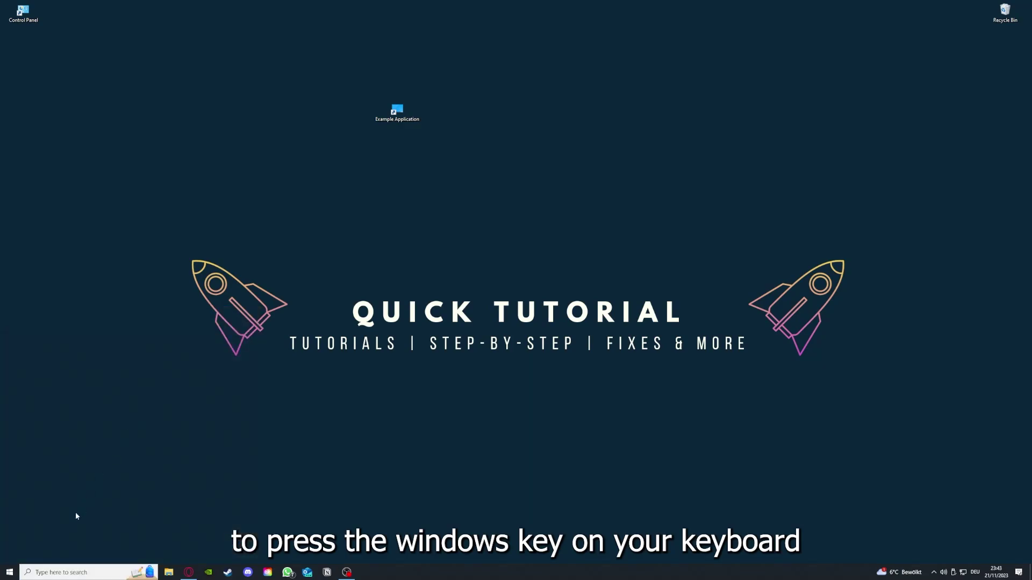
click(10, 567)
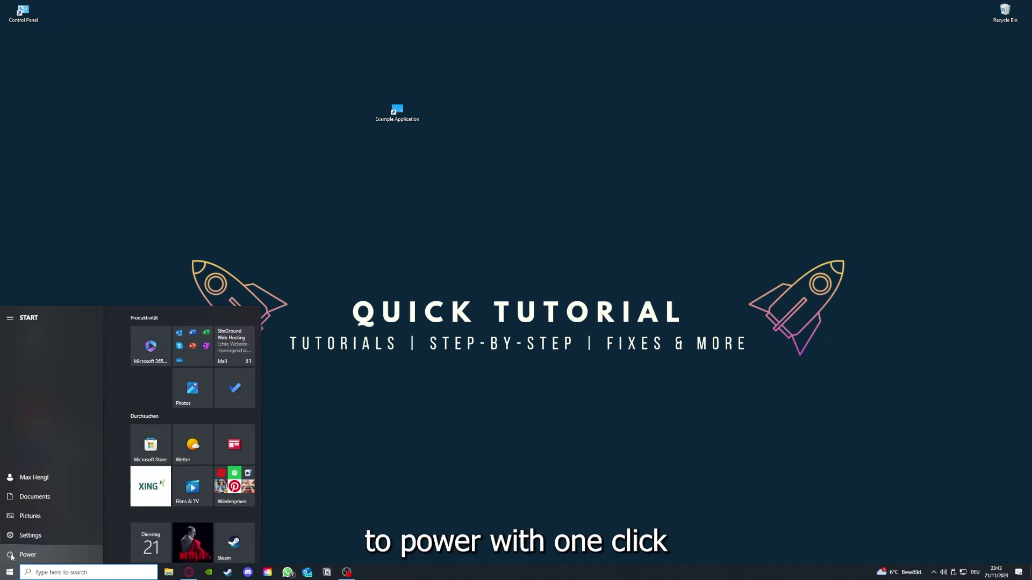
click(11, 555)
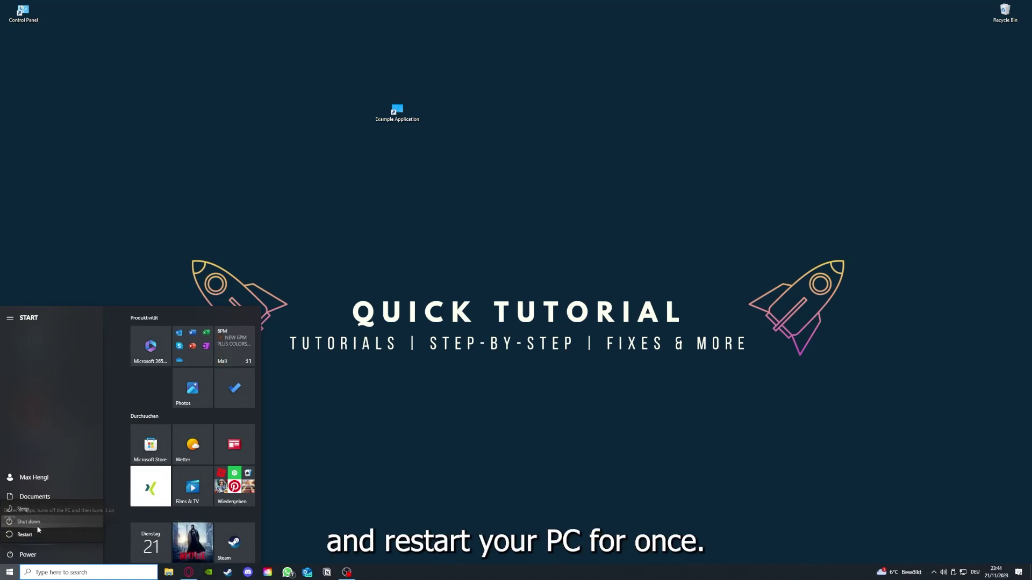
click(408, 412)
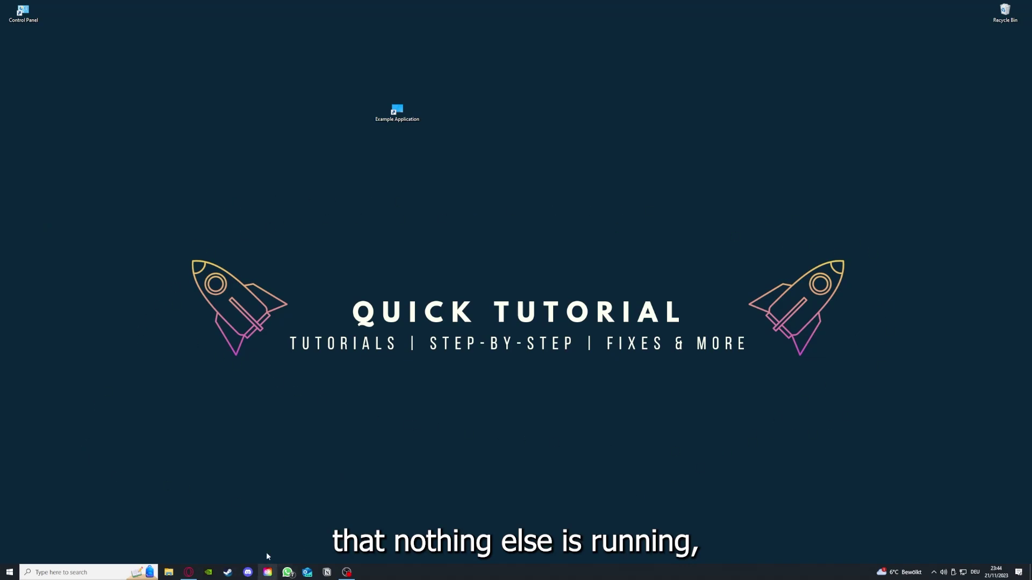
Start Task Manager from the taskbar, show the Startup list and maximize the window.
right_click(402, 572)
click(419, 530)
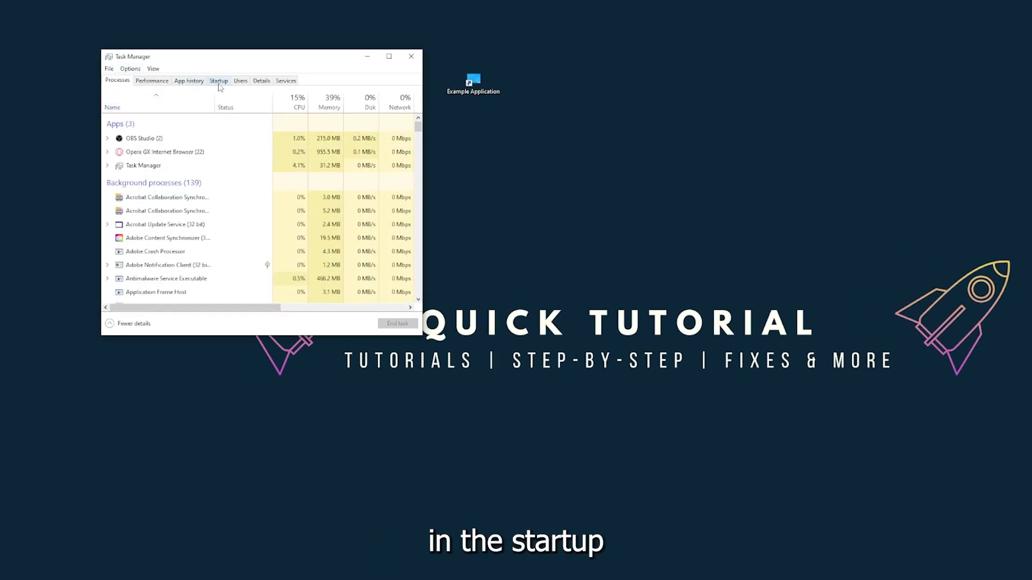
click(219, 80)
scroll(225, 218, down, 2)
scroll(218, 266, up, 2)
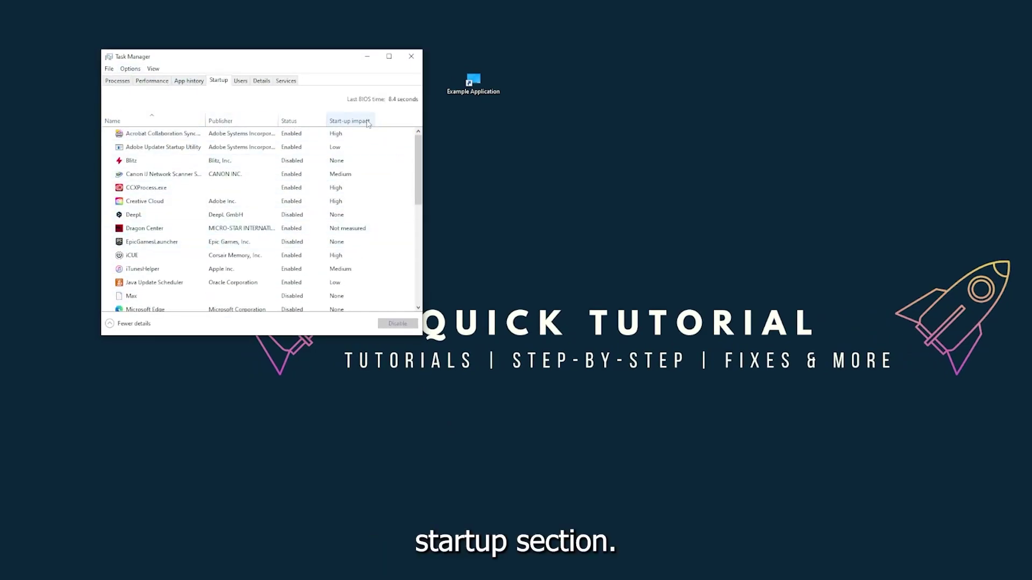
right_click(428, 572)
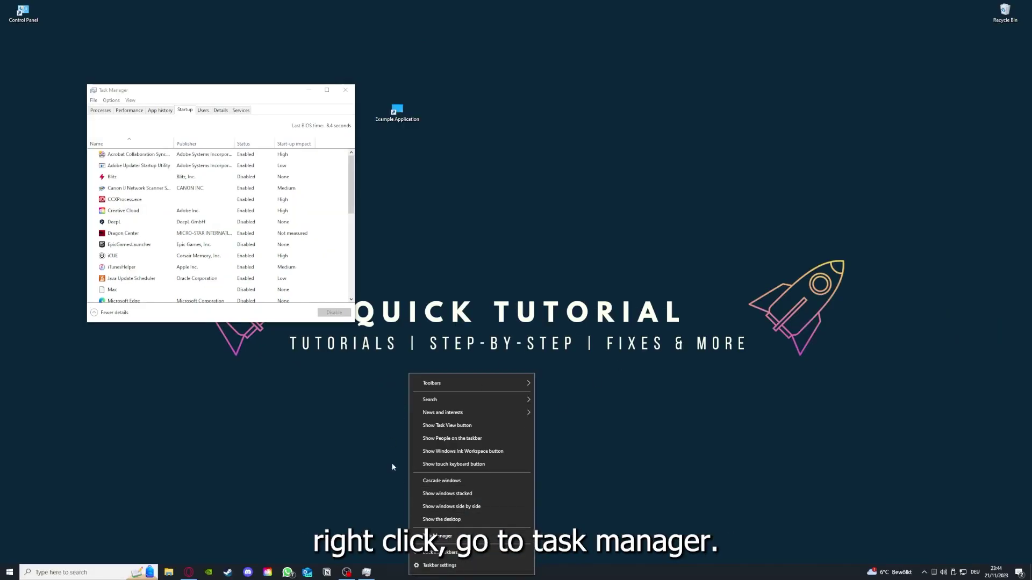
click(439, 536)
click(326, 90)
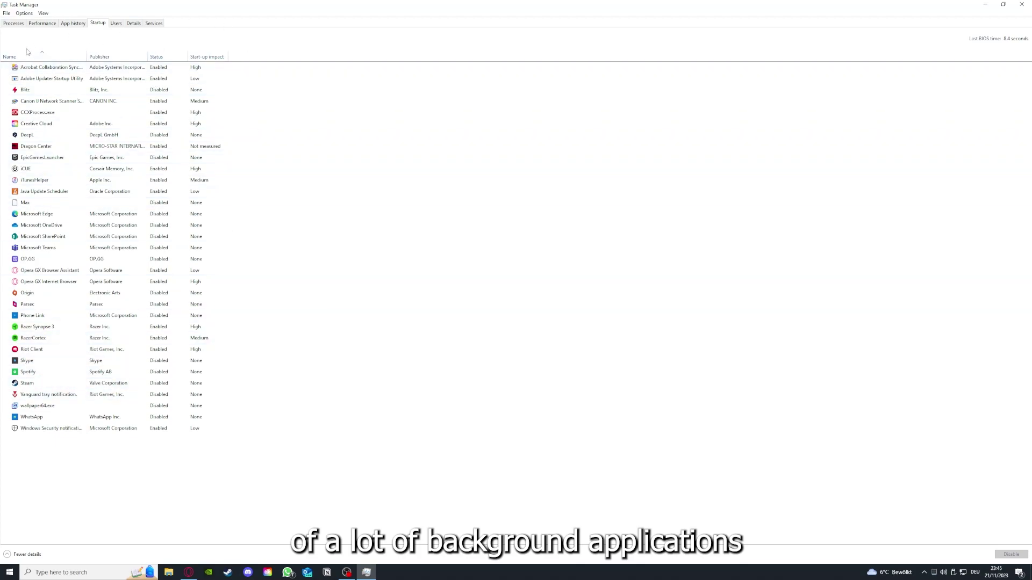
Select the startup entries Acrobat, CCXProcess, OneDrive, SharePoint, Phone Link and iTunesHelper for disabling.
right_click(168, 68)
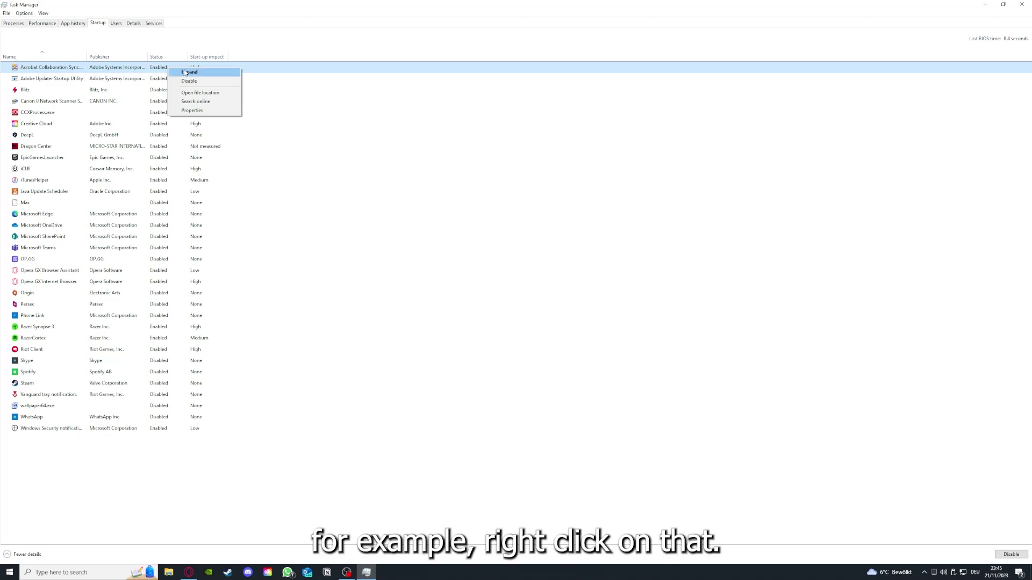
click(360, 113)
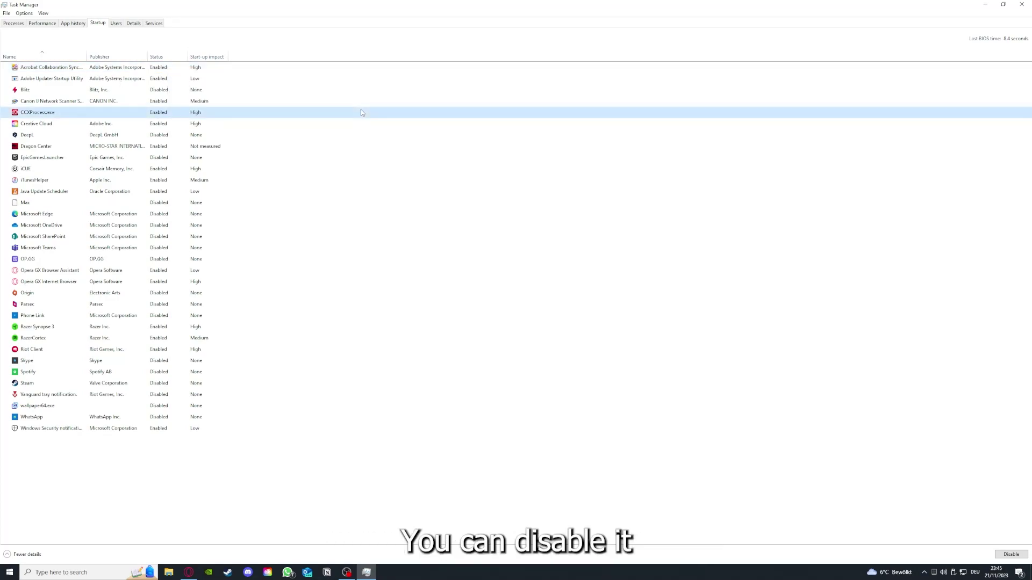
click(545, 226)
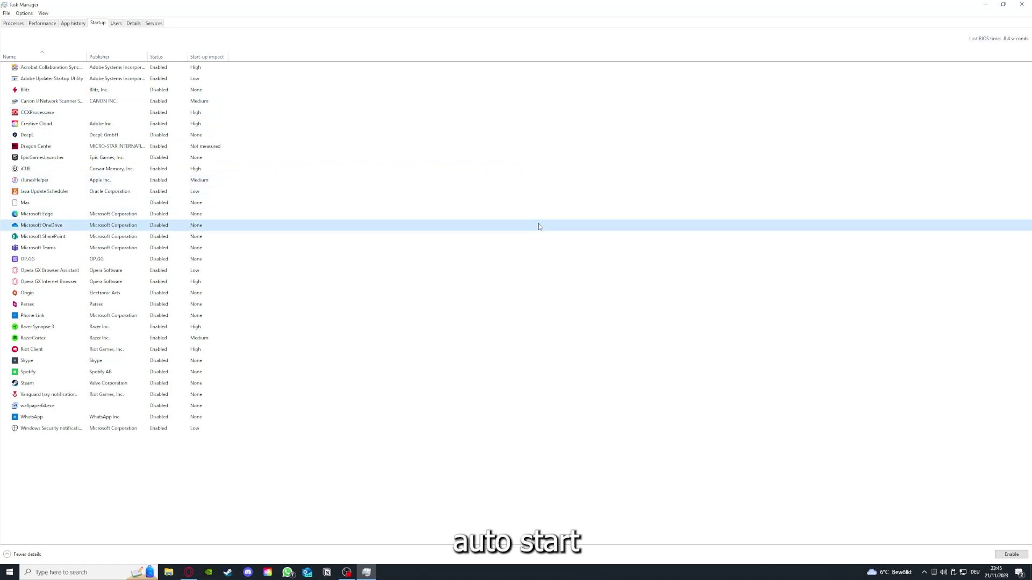
click(66, 70)
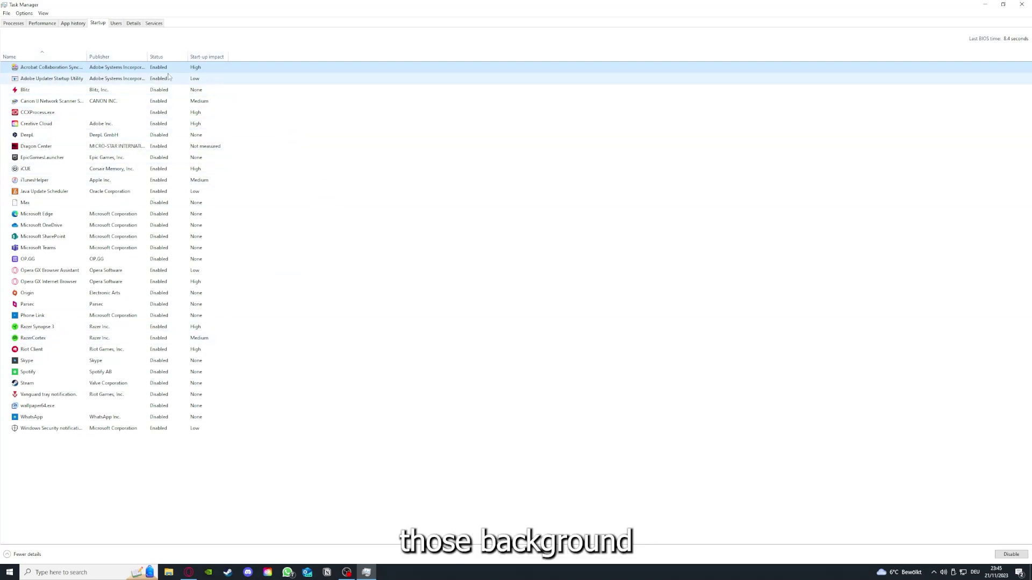
click(253, 234)
click(288, 316)
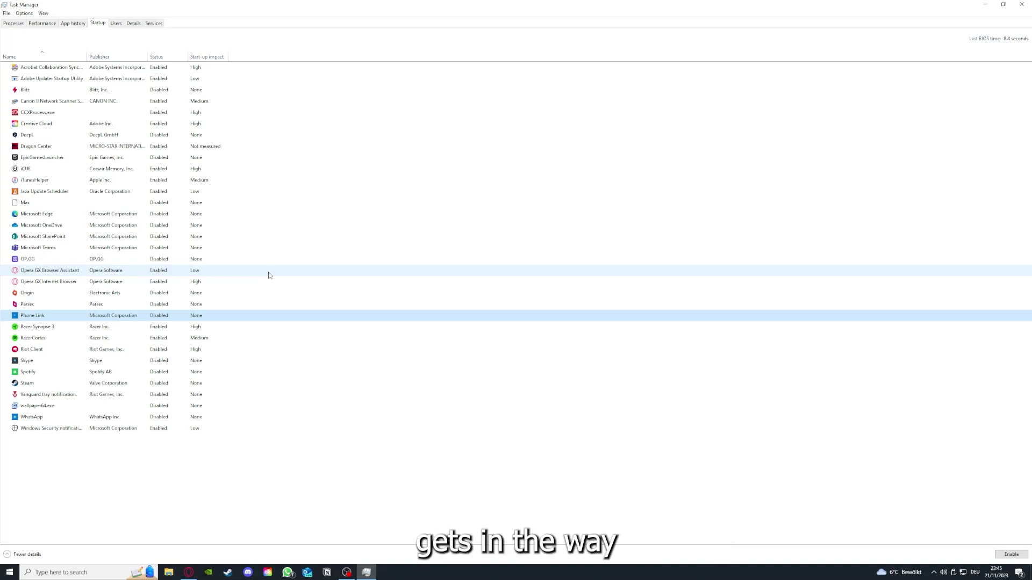
click(226, 186)
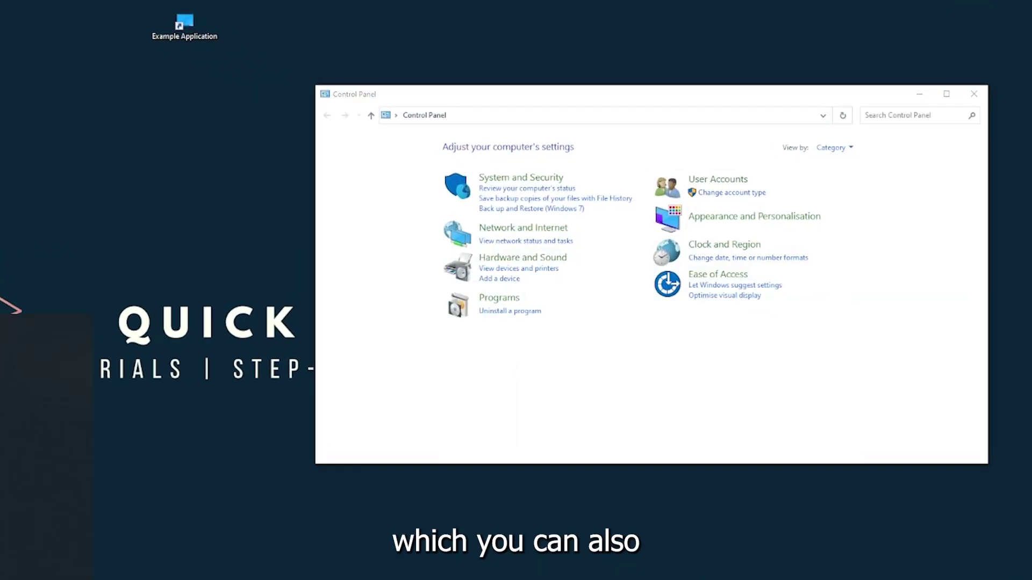
Dismiss the Windows search flyout and open Control Panel's Programs category.
key(super+s)
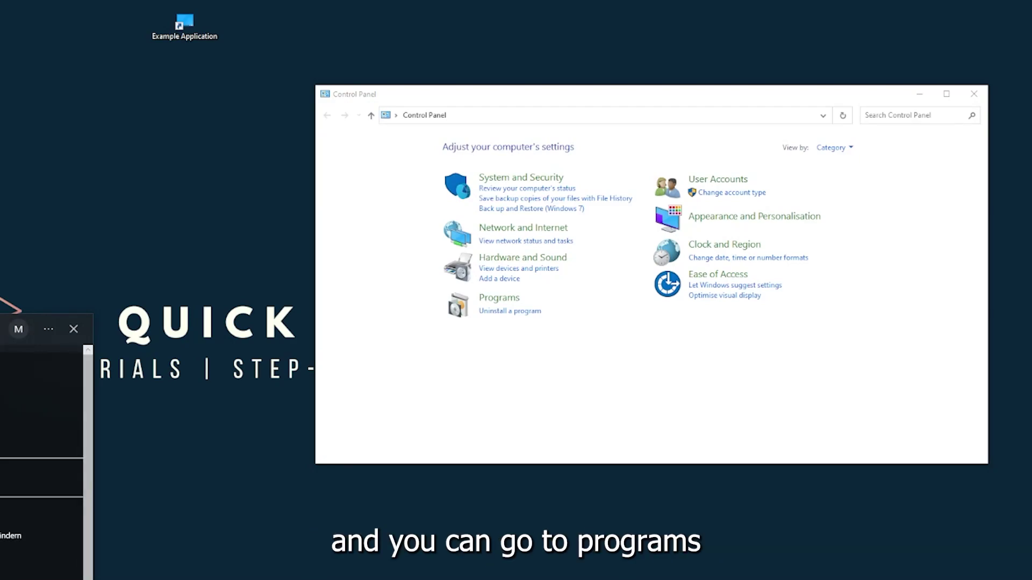
key(Escape)
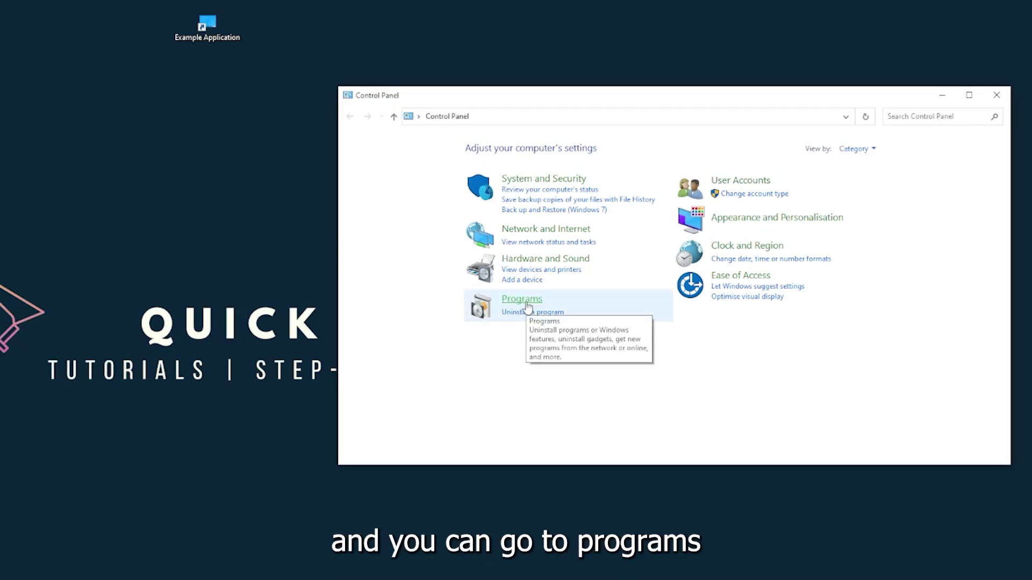
click(522, 300)
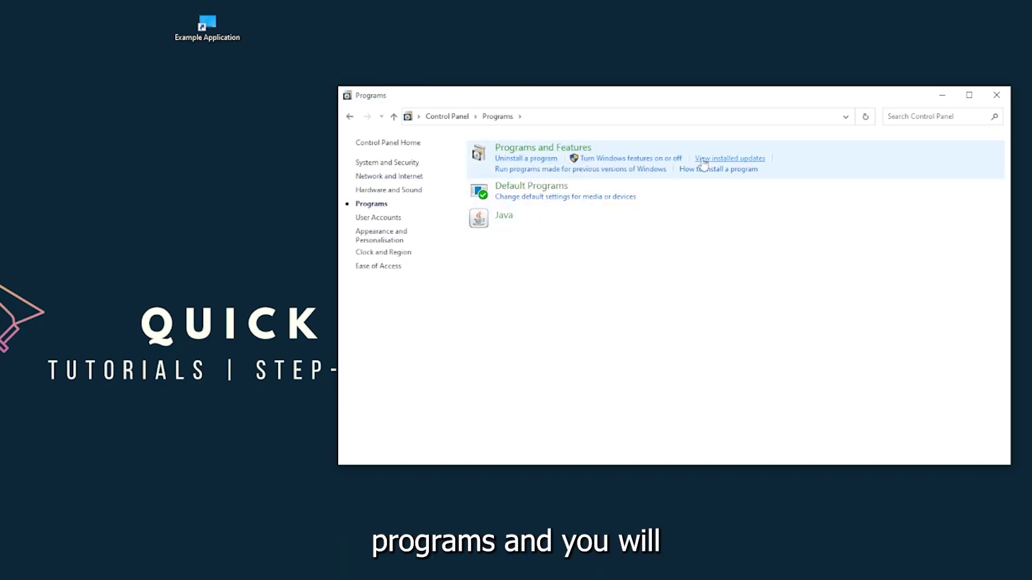
Show Programs and Features with the list of installed programs.
click(556, 156)
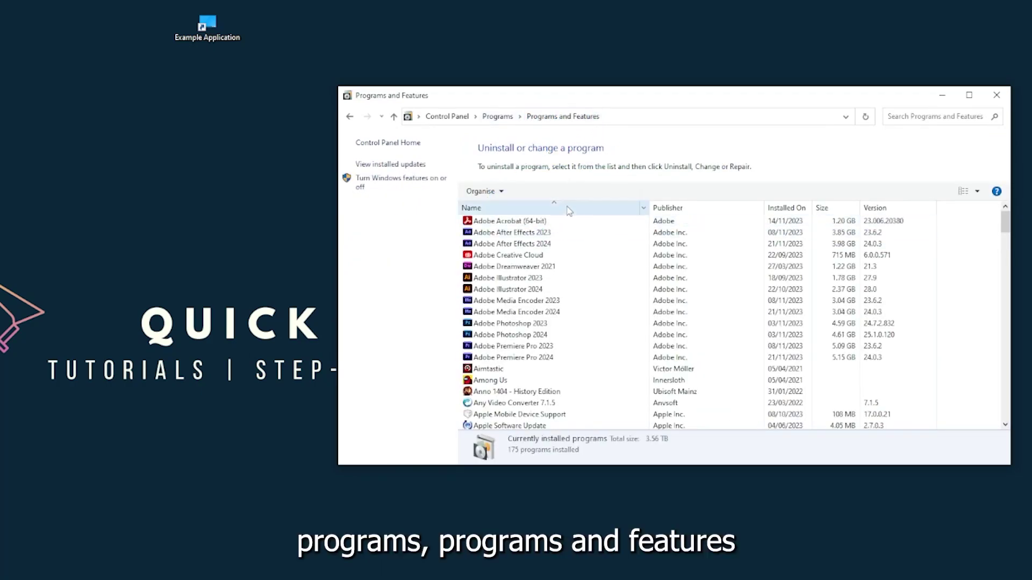
scroll(564, 242, down, 4)
scroll(556, 274, down, 6)
scroll(548, 299, down, 6)
scroll(545, 304, down, 6)
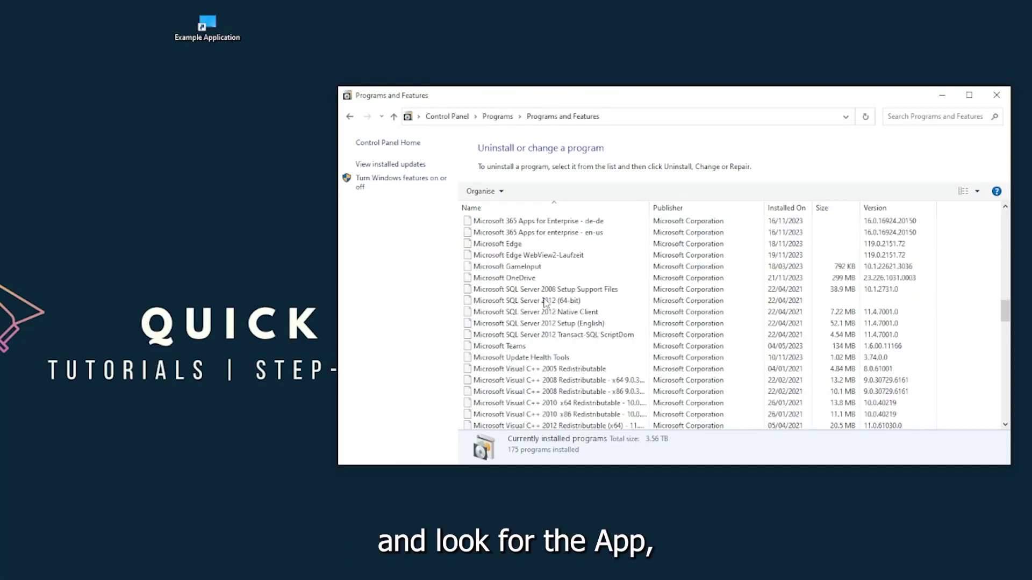
scroll(546, 303, down, 5)
scroll(546, 304, down, 5)
scroll(544, 309, down, 5)
scroll(543, 313, down, 5)
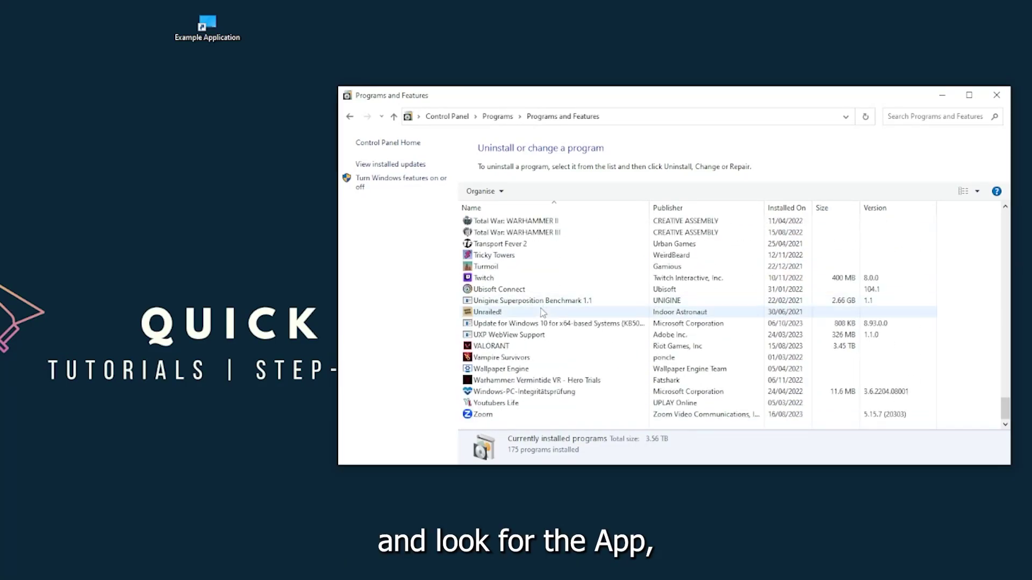
scroll(532, 340, up, 5)
scroll(520, 352, up, 8)
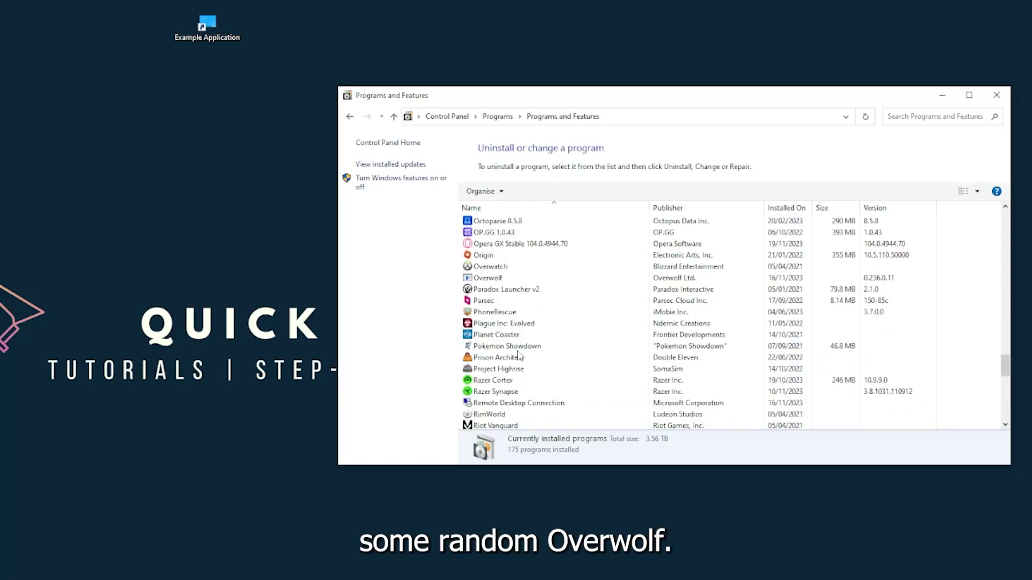
scroll(513, 353, up, 1)
scroll(500, 350, up, 1)
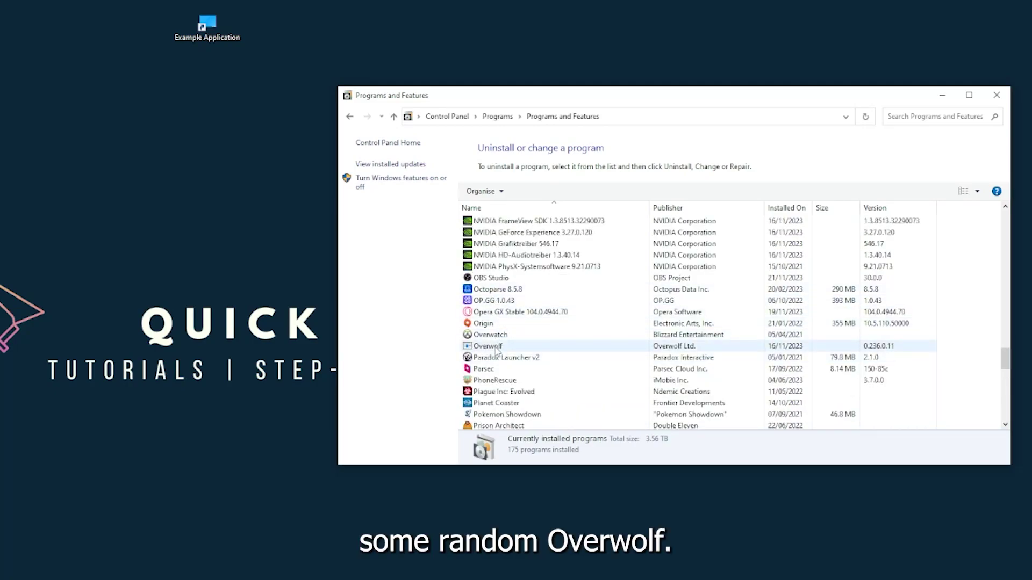
Uninstall Overwolf, confirm removing it from the list, and close Programs and Features.
click(497, 350)
right_click(495, 346)
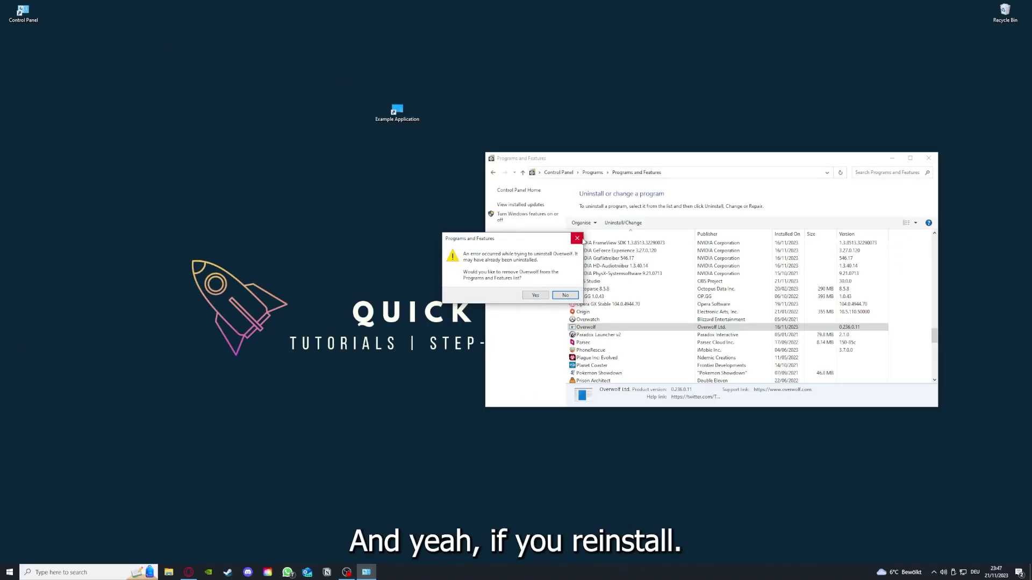
click(577, 239)
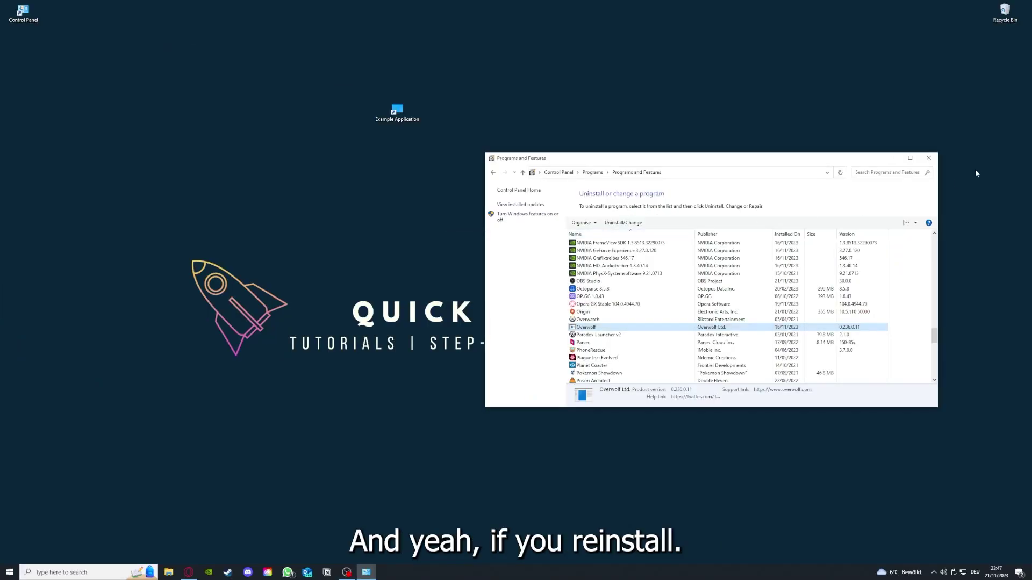
click(929, 158)
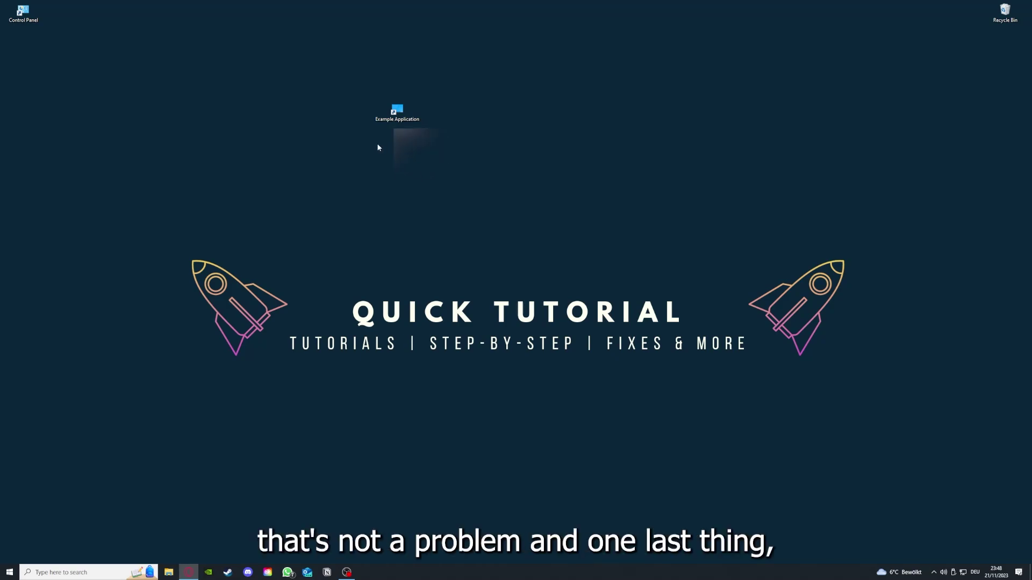
Show the Example Application shortcut's Properties and browse Security, Details, Previous Versions, then Shortcut.
right_click(392, 107)
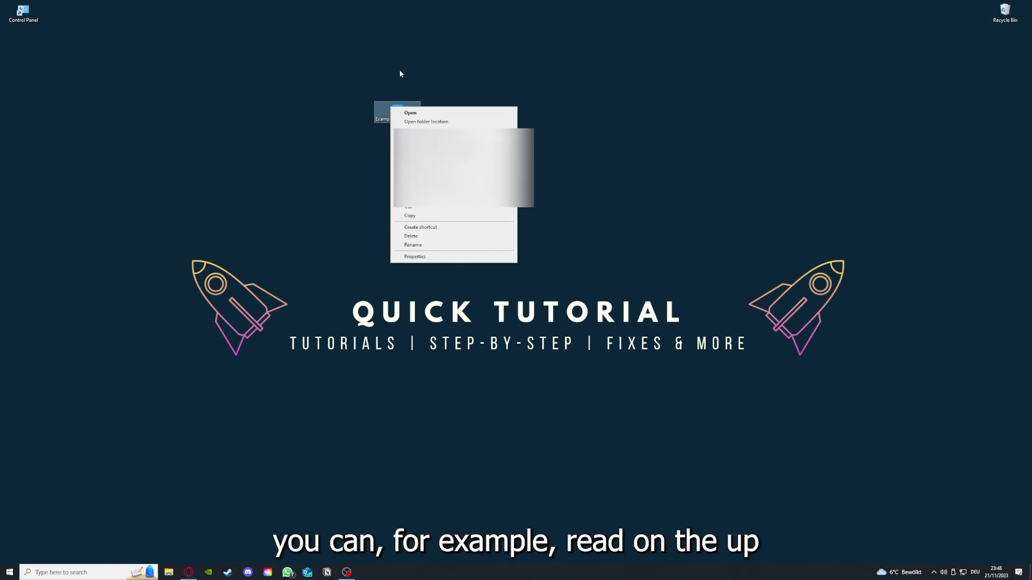
click(413, 257)
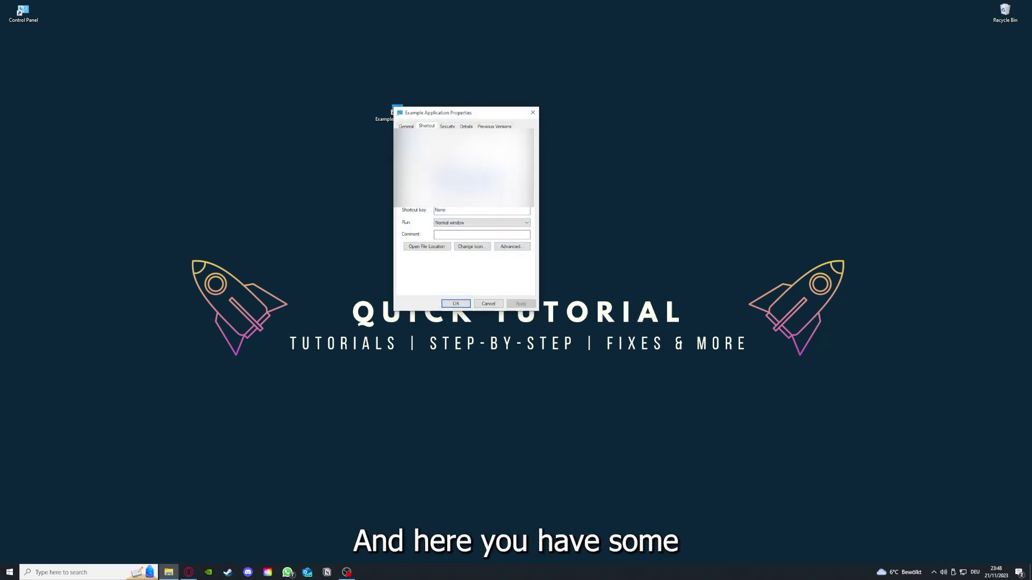
click(446, 126)
click(466, 125)
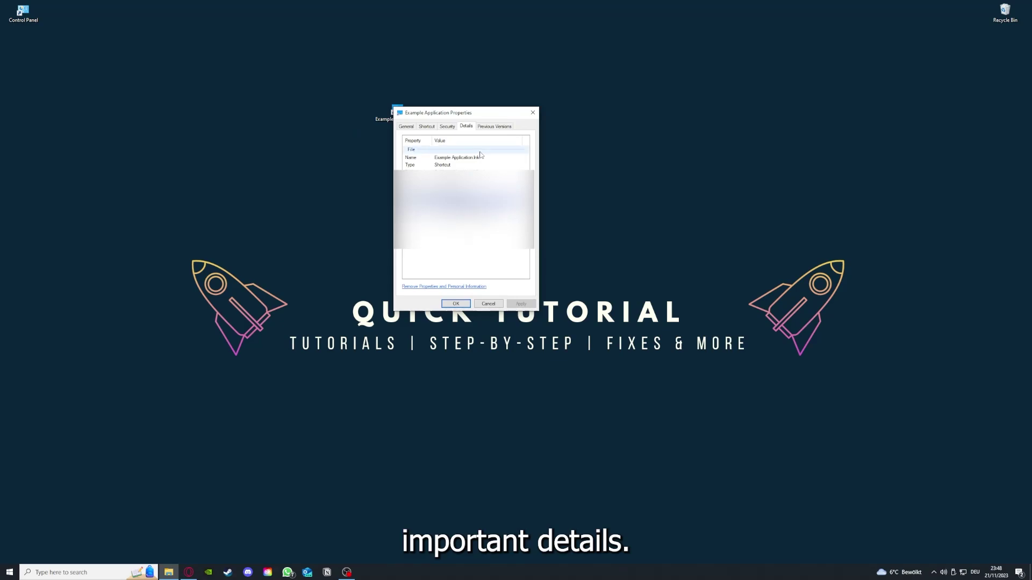
drag(467, 113, 544, 148)
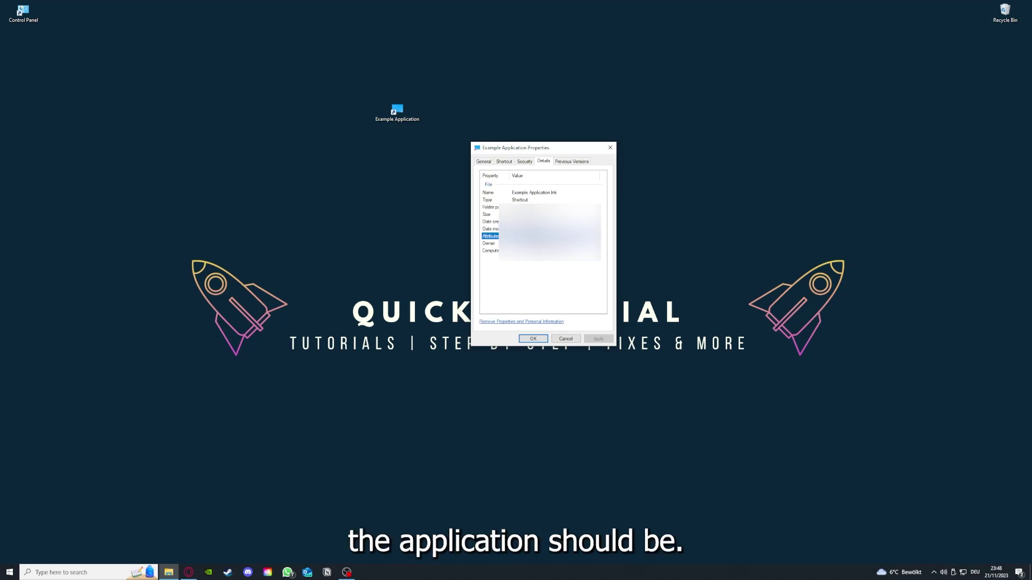
click(577, 164)
click(504, 162)
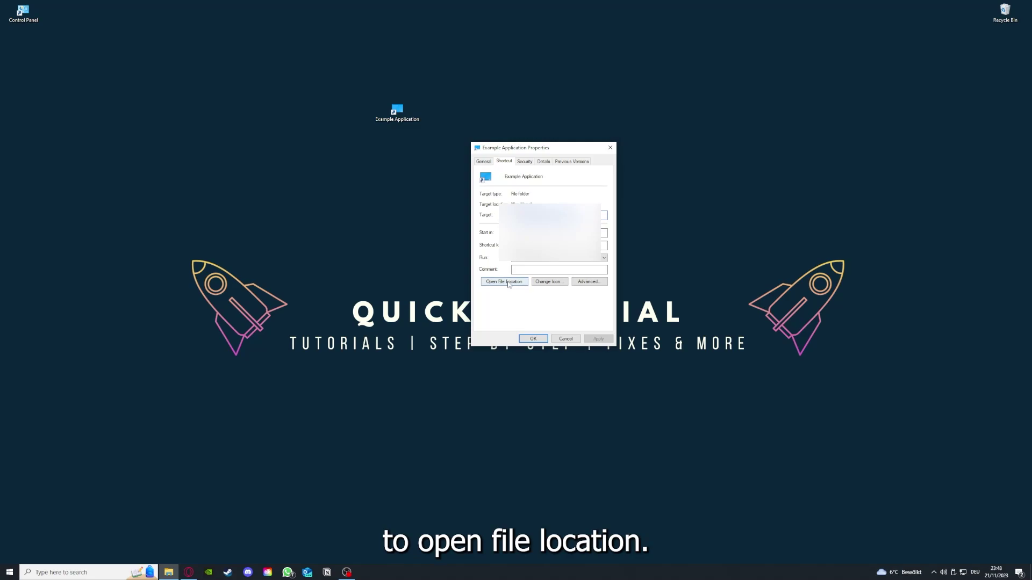
Show the shortcut's file location in Explorer, reposition the window, then close it.
click(498, 282)
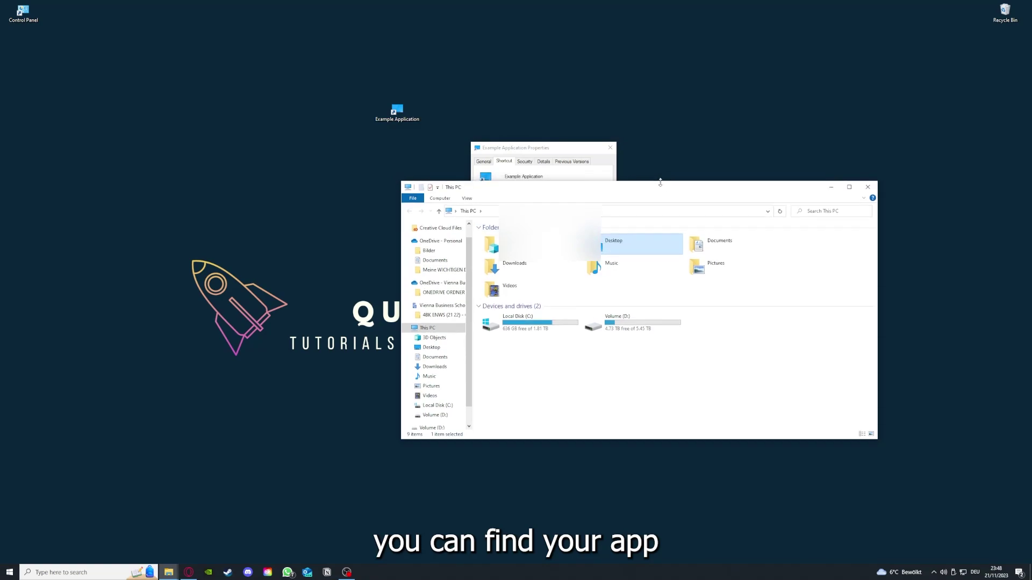
drag(661, 187, 545, 298)
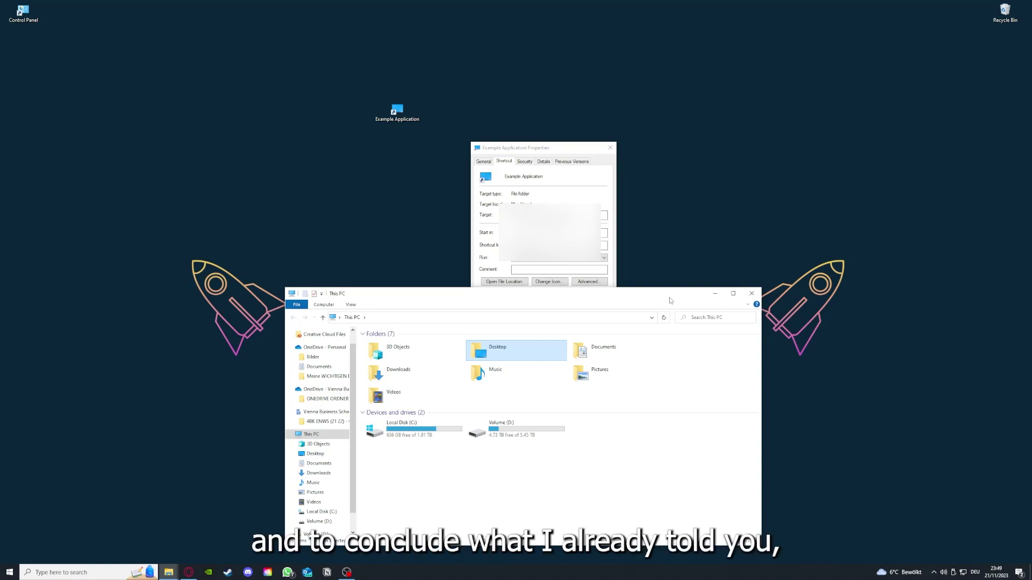
click(751, 294)
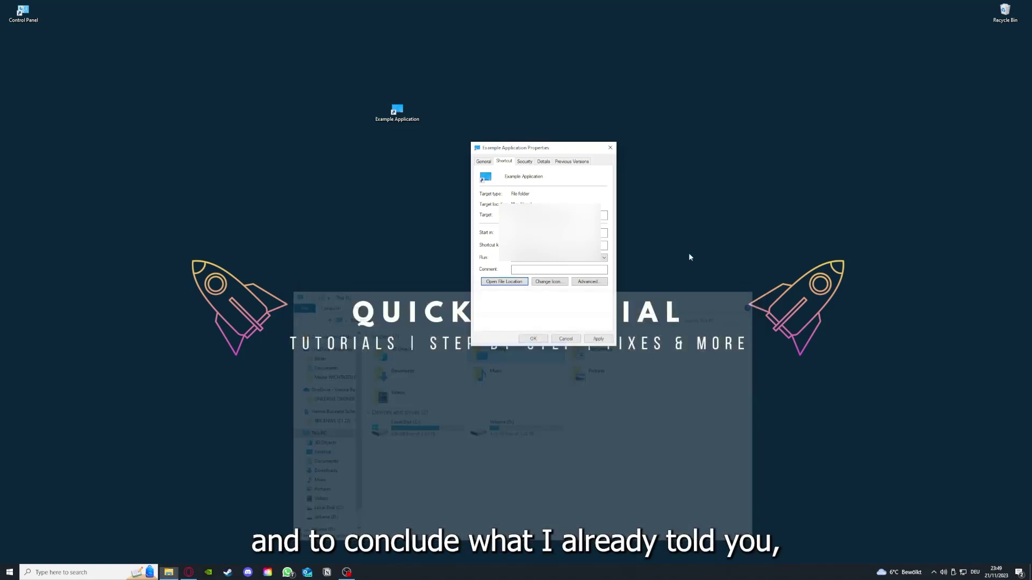
click(610, 147)
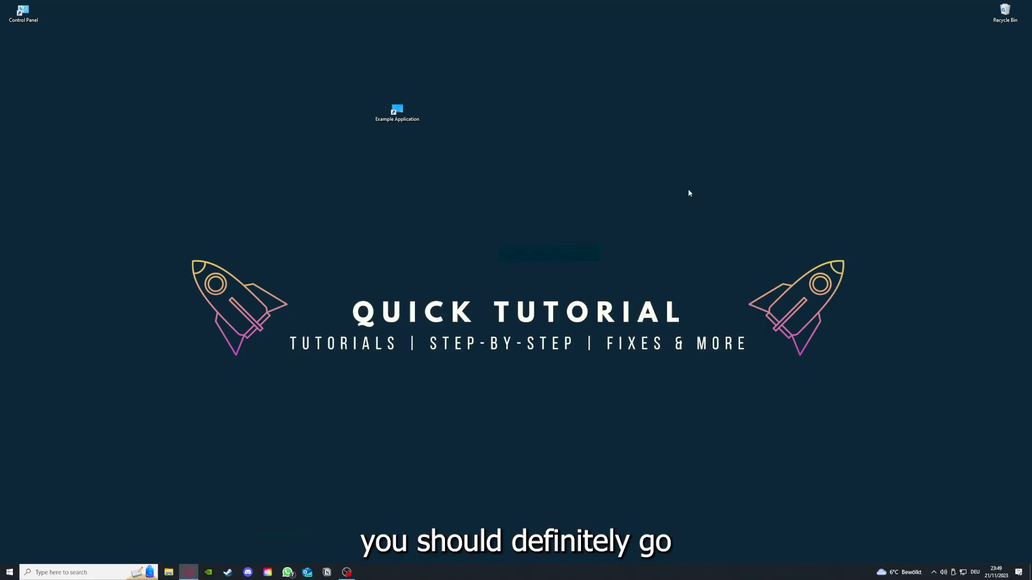